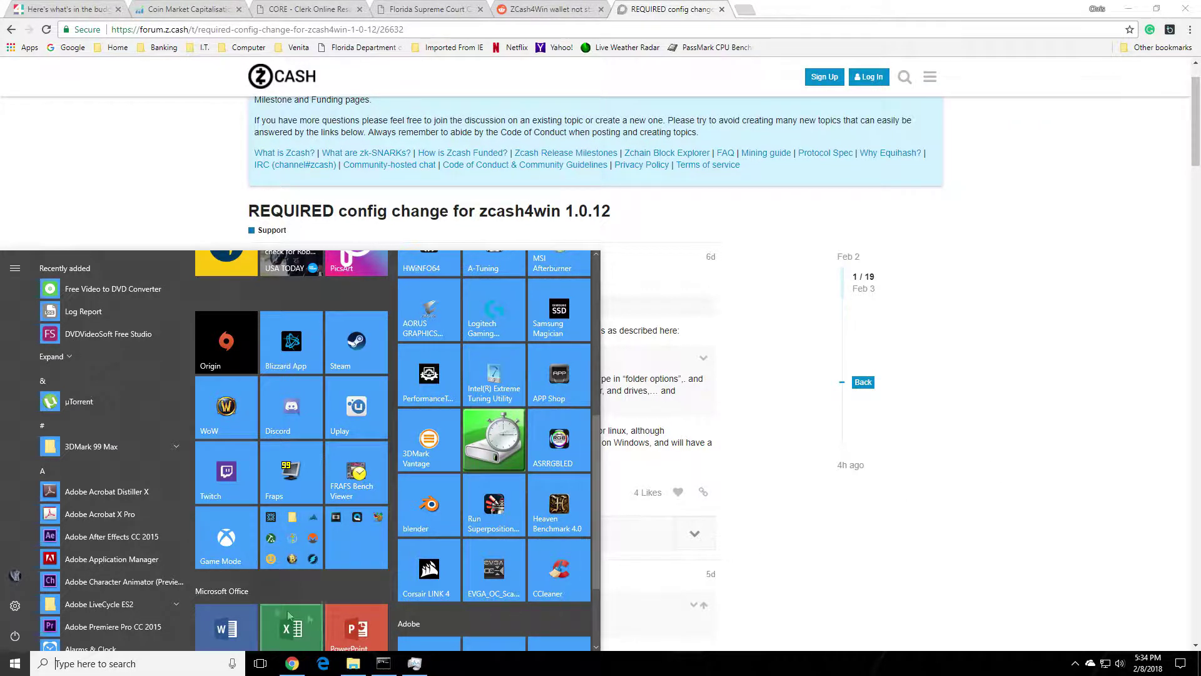
- Expand the Start menu folder holding Exodus, Zclassic and MinerGate
{"action": "left_click", "coordinate": [285, 549]}
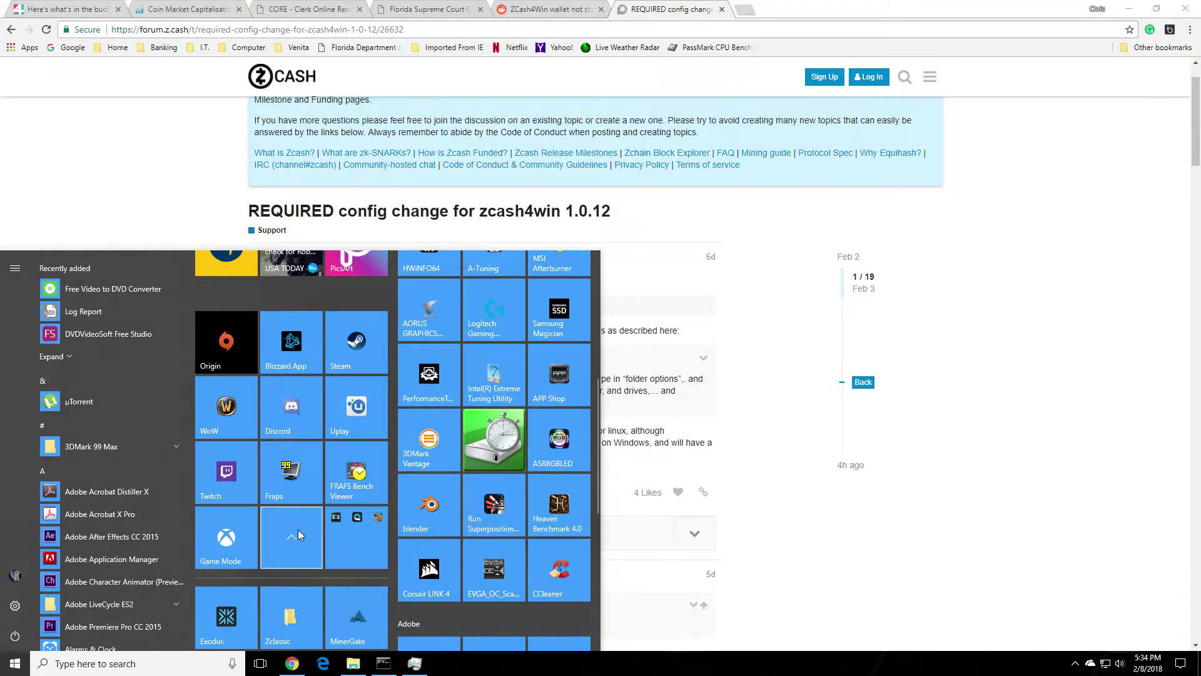
- Launch zcash4win, move its splash window right, close two Chrome tabs and minimize Chrome
{"action": "left_click", "coordinate": [292, 504]}
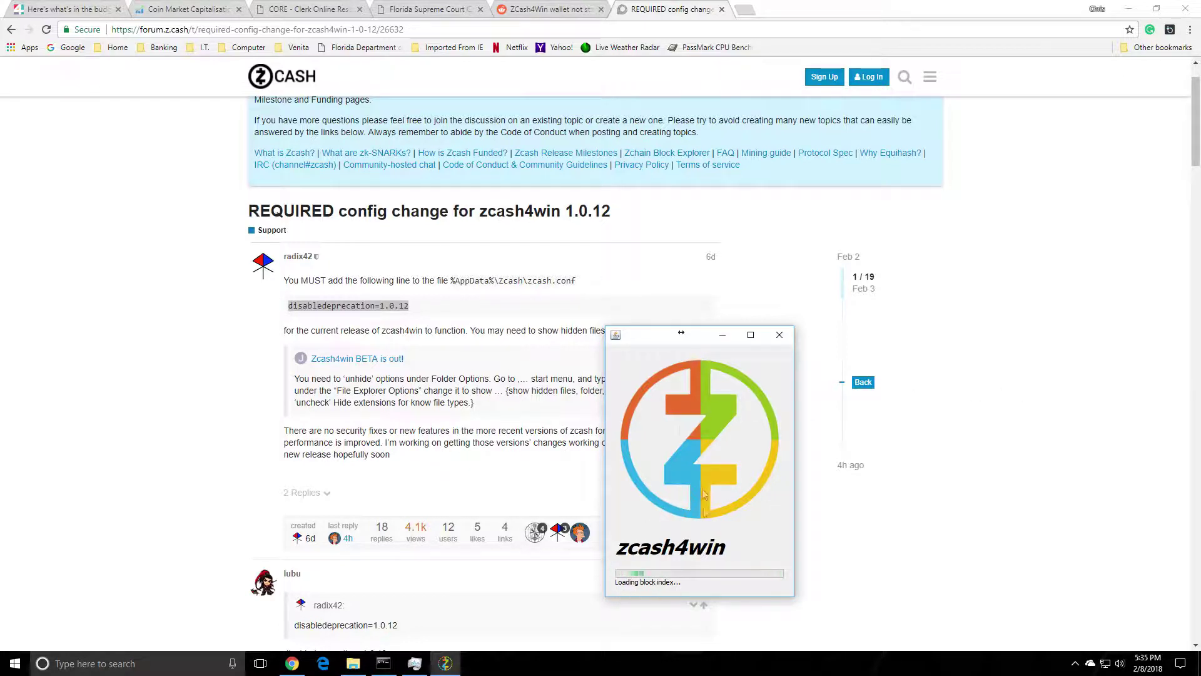
{"action": "left_click_drag", "start_coordinate": [651, 343], "coordinate": [955, 314]}
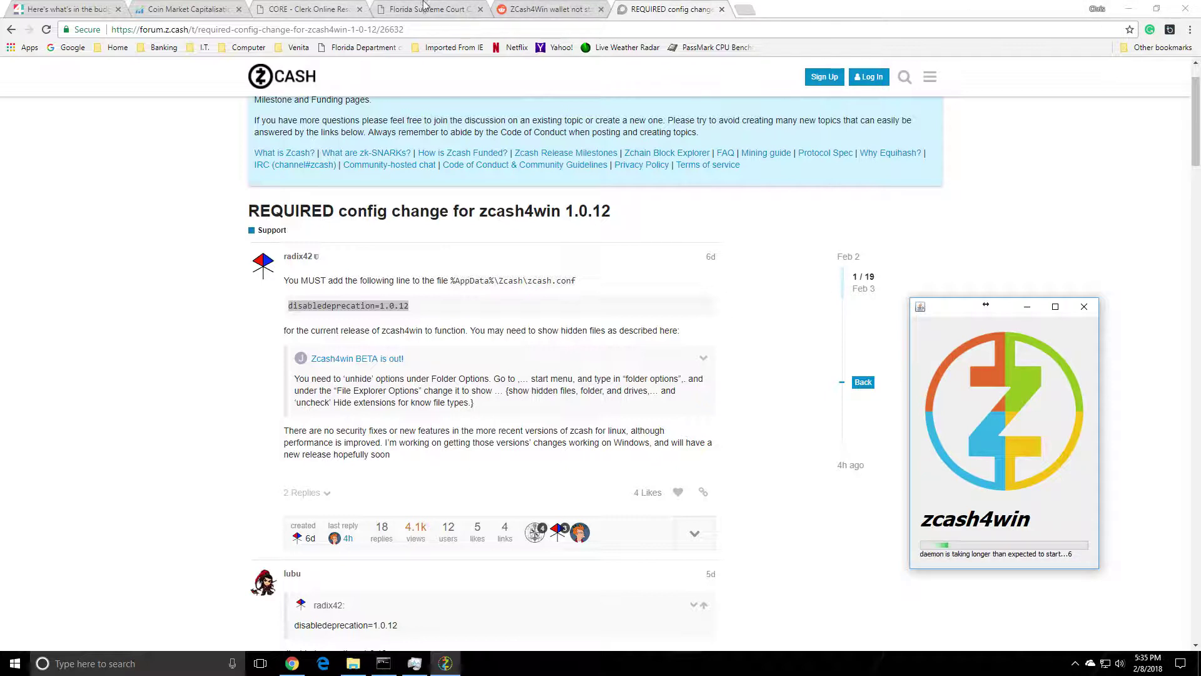
{"action": "left_click", "coordinate": [480, 9]}
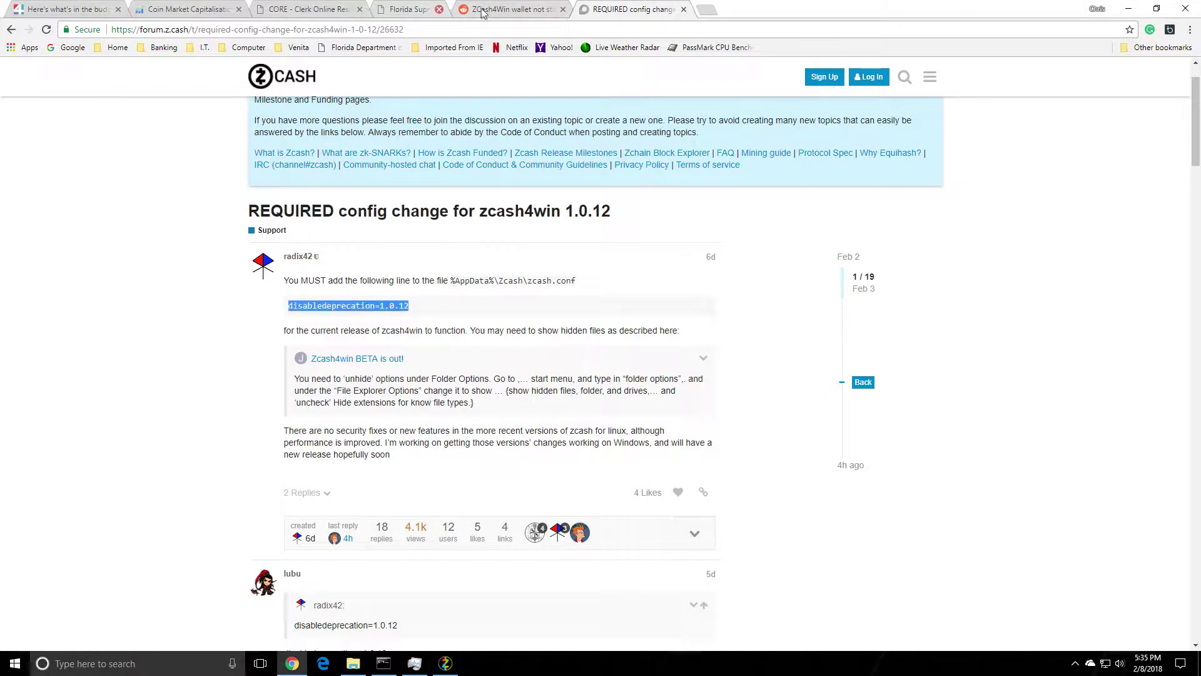
{"action": "left_click", "coordinate": [360, 9]}
{"action": "left_click", "coordinate": [1128, 9]}
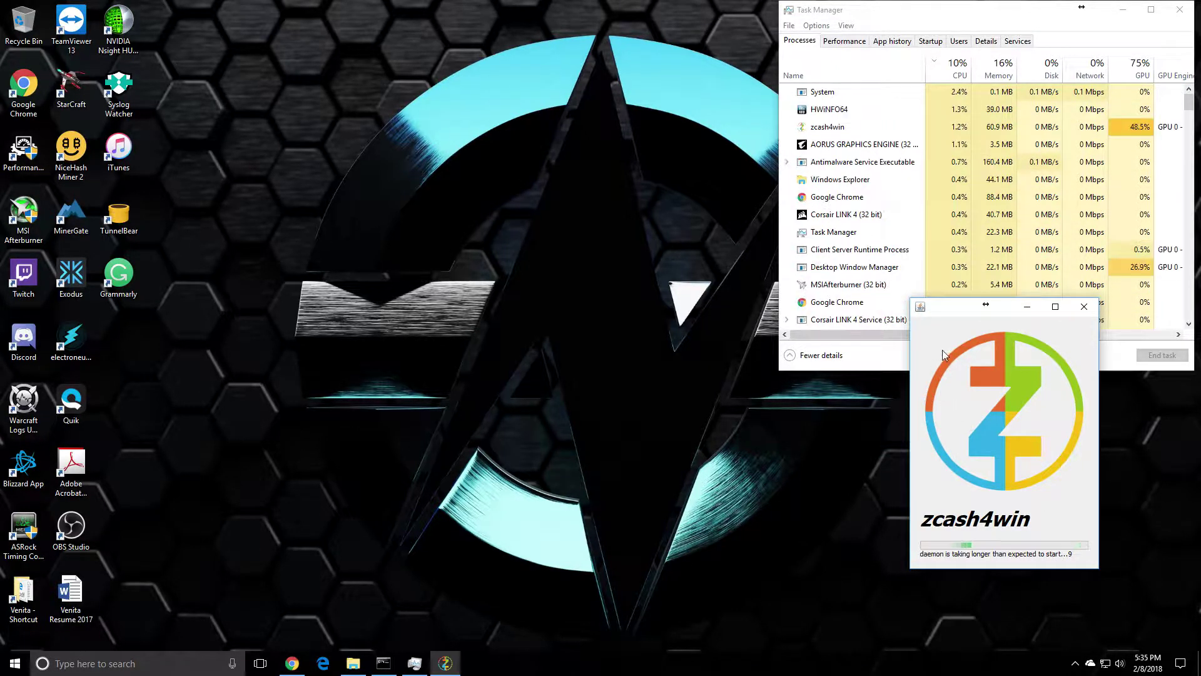
- End the stalled zcash4win process from Task Manager's Processes list
{"action": "left_click", "coordinate": [846, 111]}
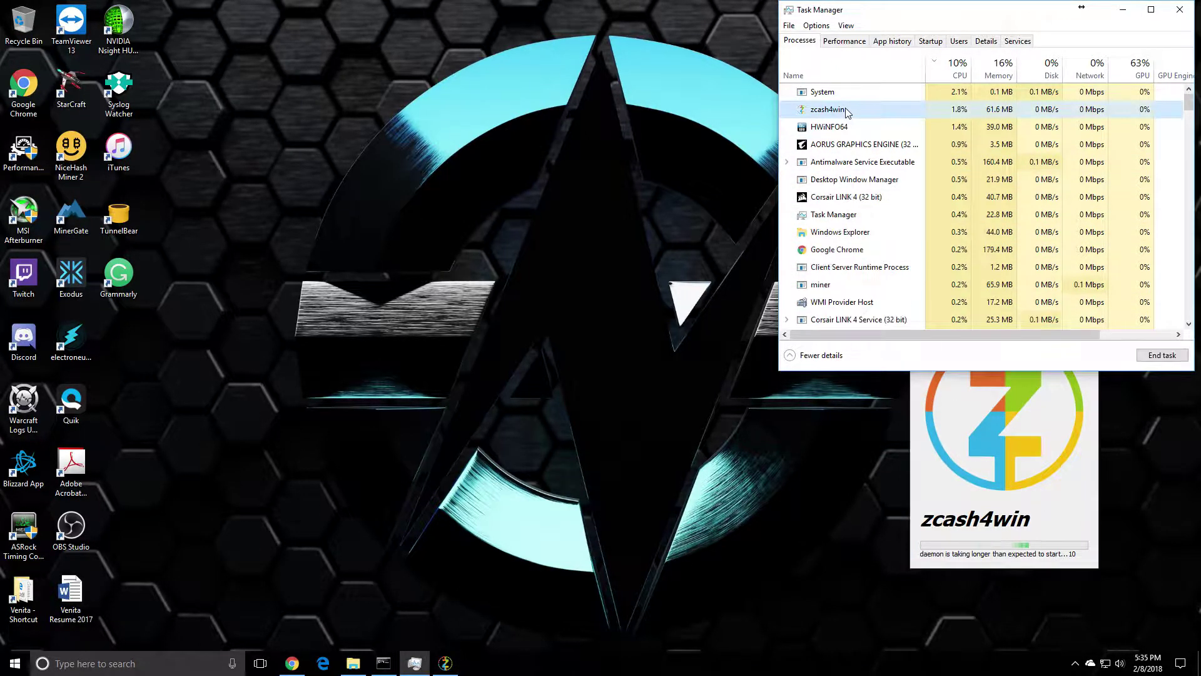
{"action": "right_click", "coordinate": [847, 110]}
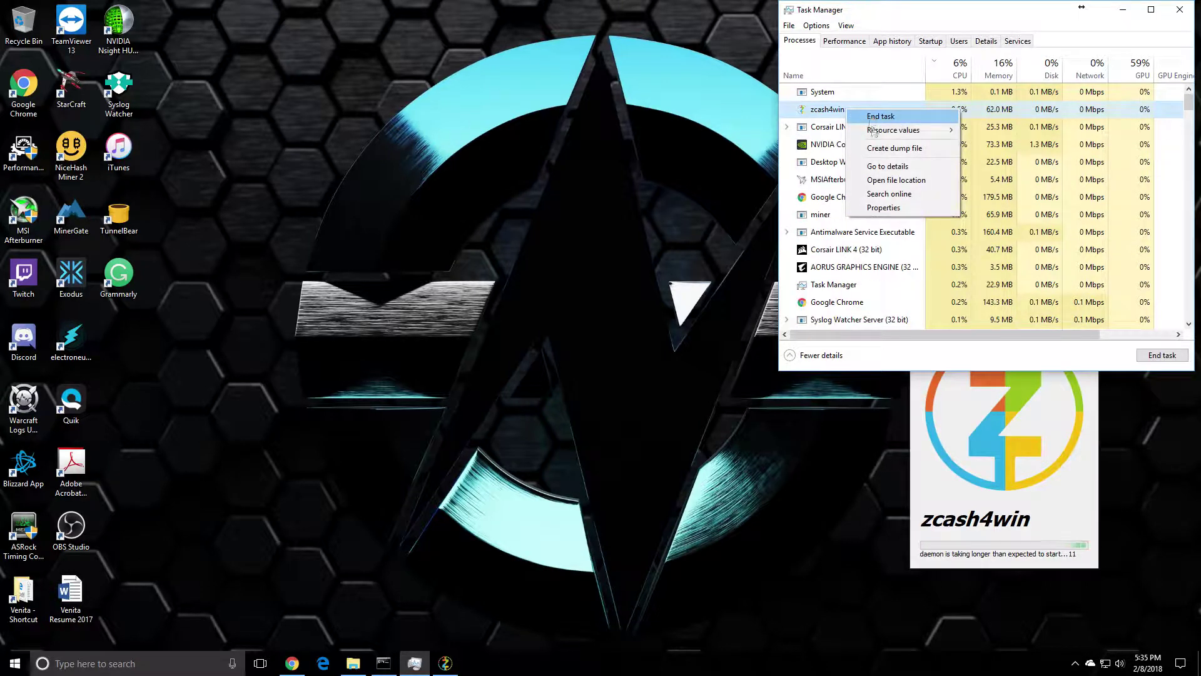
{"action": "left_click", "coordinate": [902, 118]}
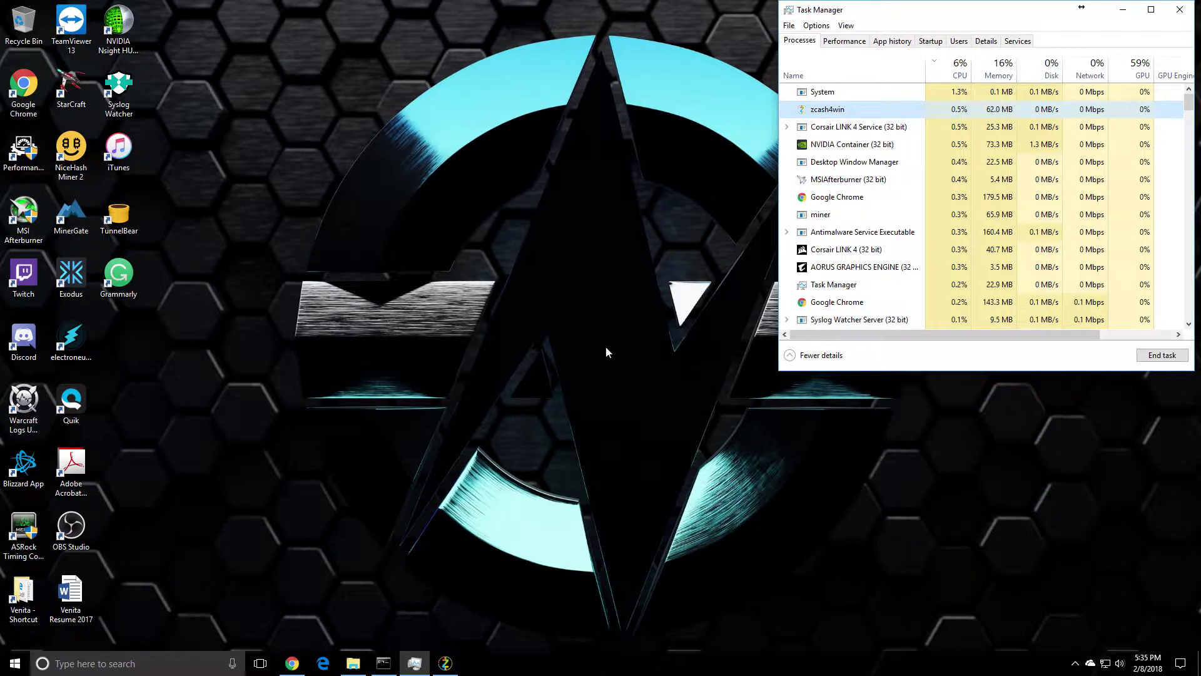
{"action": "left_click", "coordinate": [354, 663]}
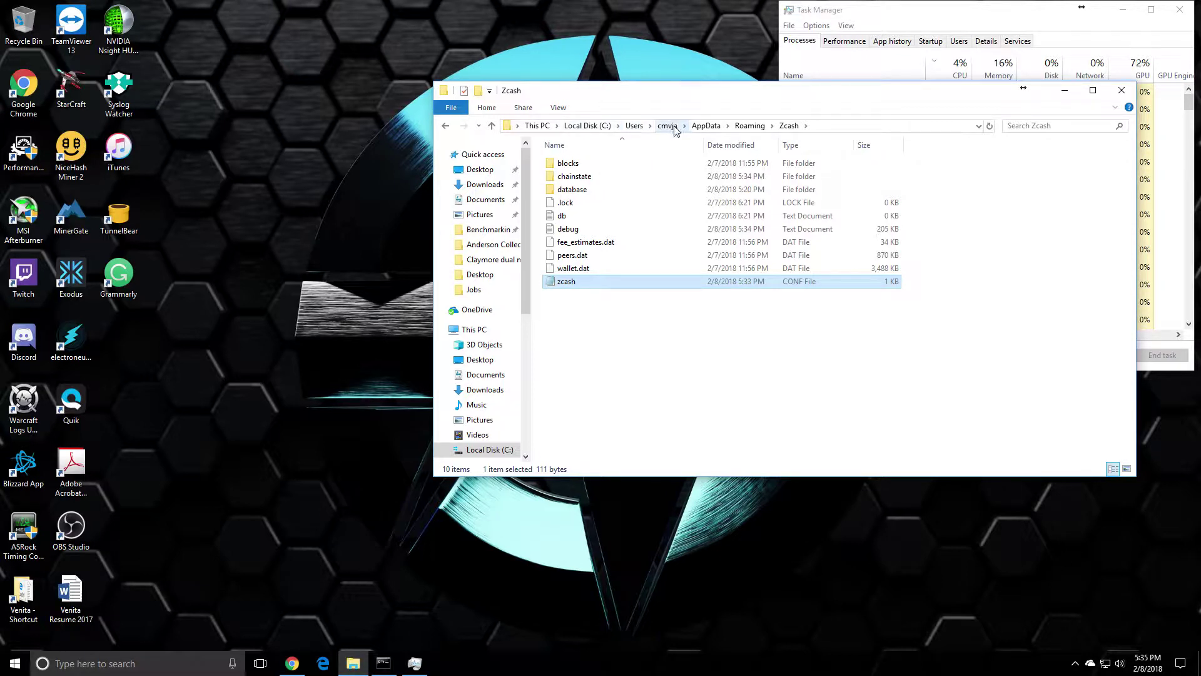
- Open zcash.conf from AppData\Roaming\Zcash in Notepad for editing
{"action": "left_click", "coordinate": [749, 126]}
{"action": "scroll", "coordinate": [674, 341], "scroll_direction": "down", "scroll_amount": 1}
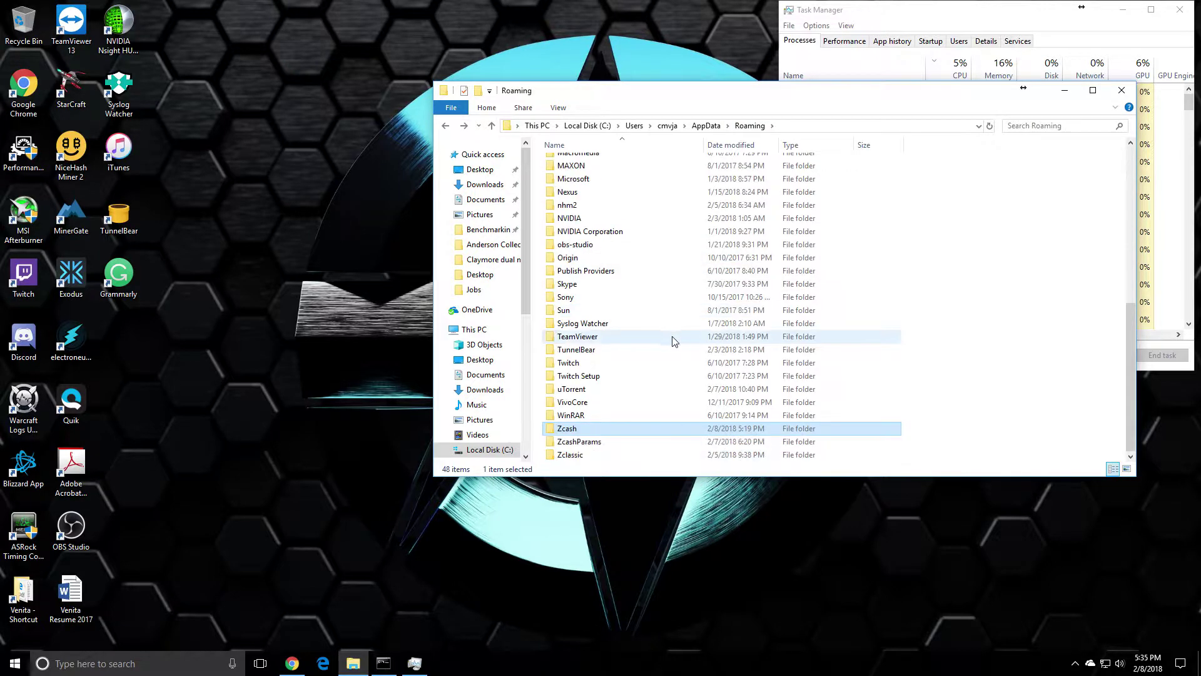
{"action": "double_click", "coordinate": [611, 434]}
{"action": "right_click", "coordinate": [609, 281]}
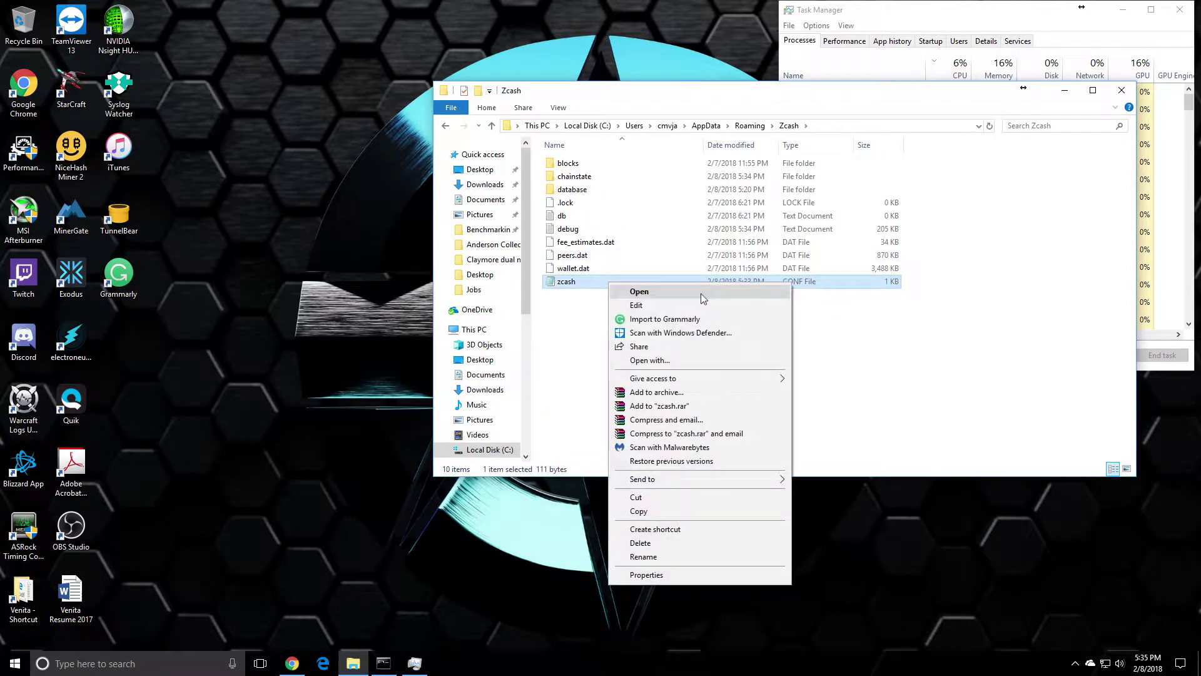
{"action": "key", "text": "Escape"}
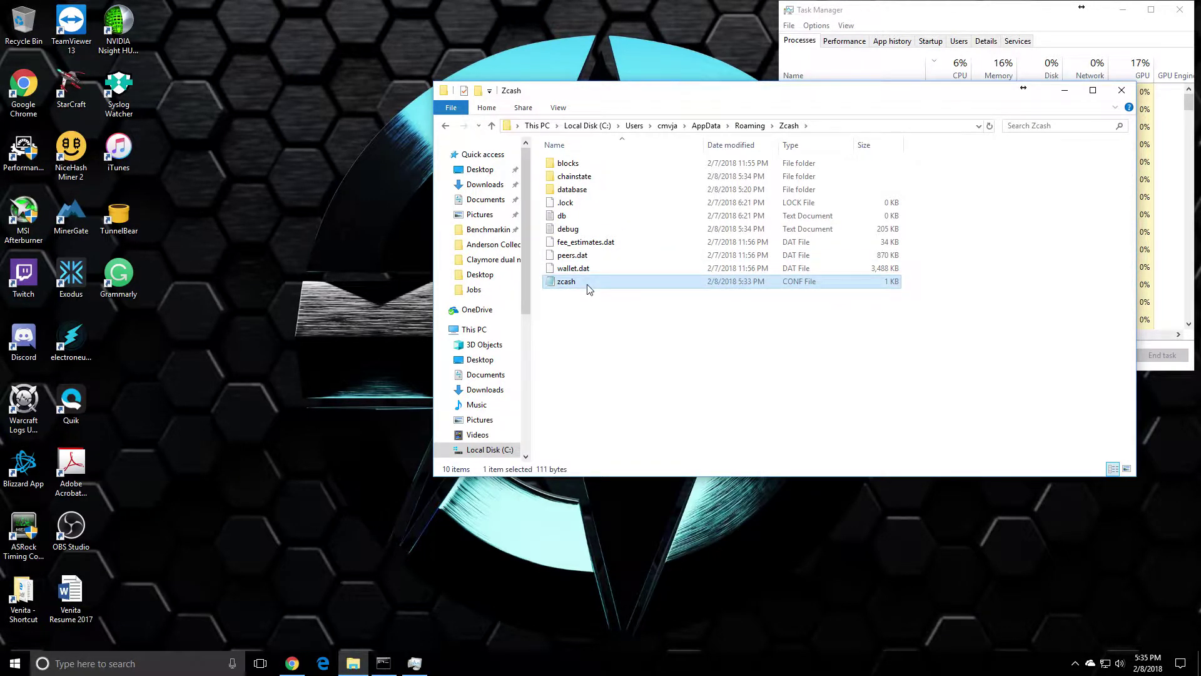
{"action": "right_click", "coordinate": [588, 284]}
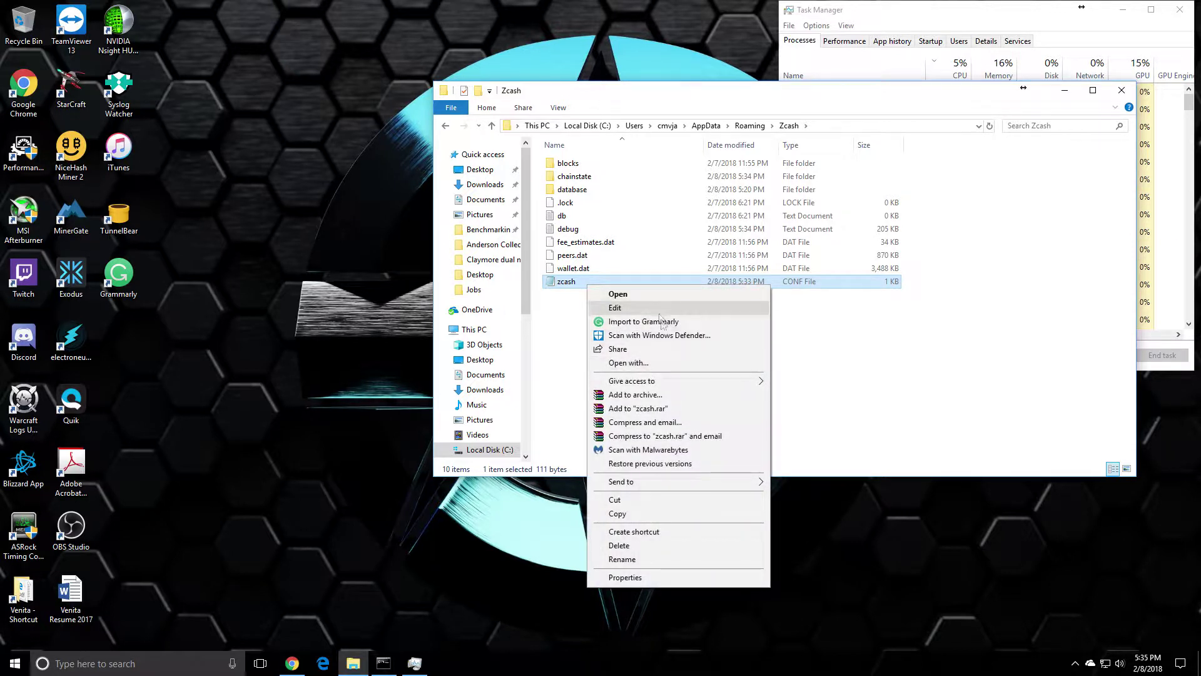
{"action": "left_click", "coordinate": [699, 309]}
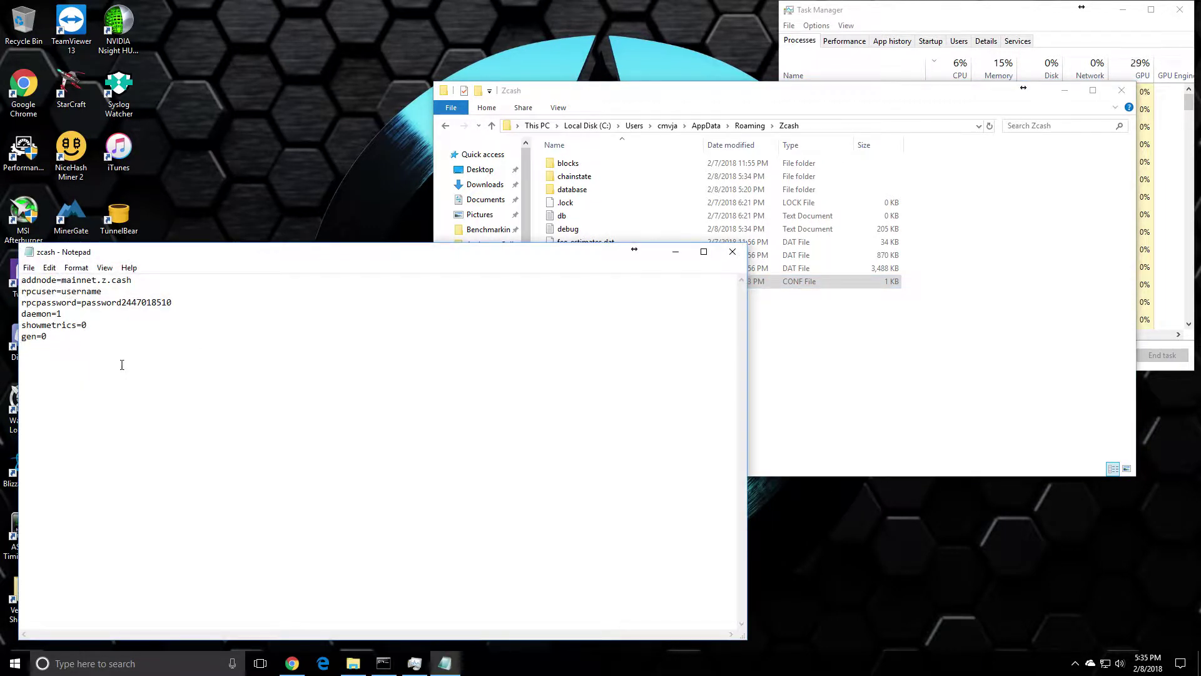
- Append disabledeprecation=1.0.12 below gen=0 in zcash.conf and save it when closing Notepad
{"action": "left_click", "coordinate": [122, 365]}
{"action": "type", "text": "disabledeprecation=1.0.12"}
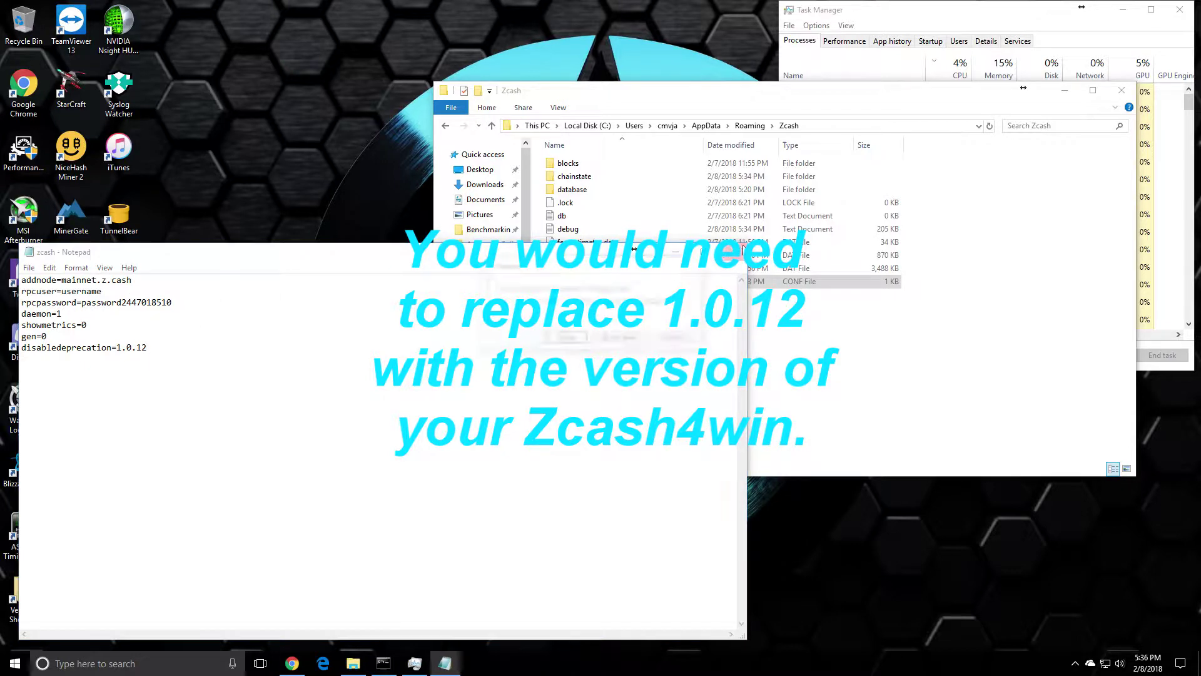
{"action": "left_click", "coordinate": [732, 252]}
{"action": "left_click", "coordinate": [566, 338]}
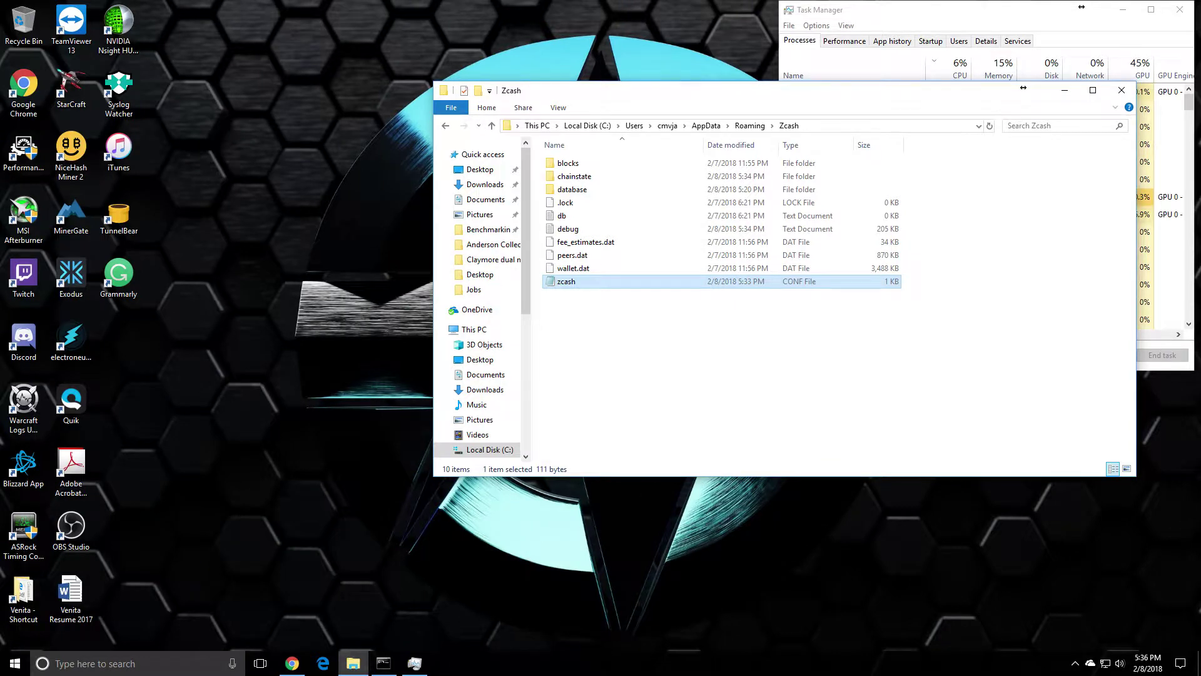
- Relaunch the zcash4win wallet from the Start menu tiles
{"action": "left_click", "coordinate": [15, 663]}
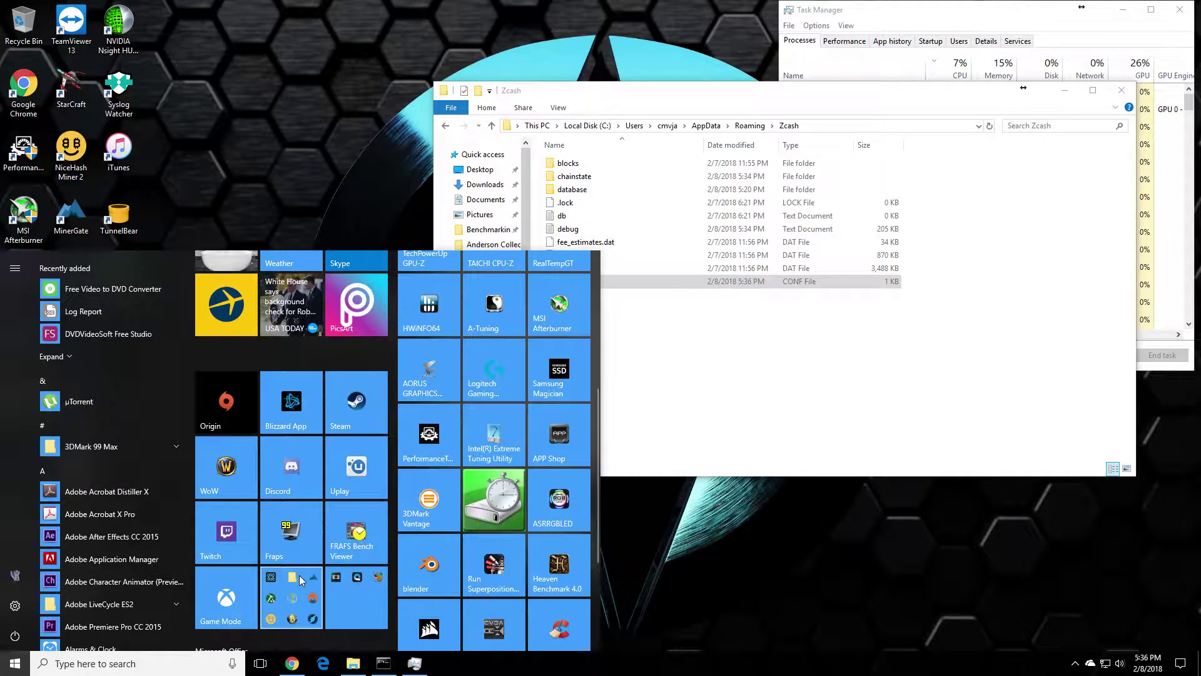
{"action": "scroll", "coordinate": [342, 558], "scroll_direction": "down", "scroll_amount": 5}
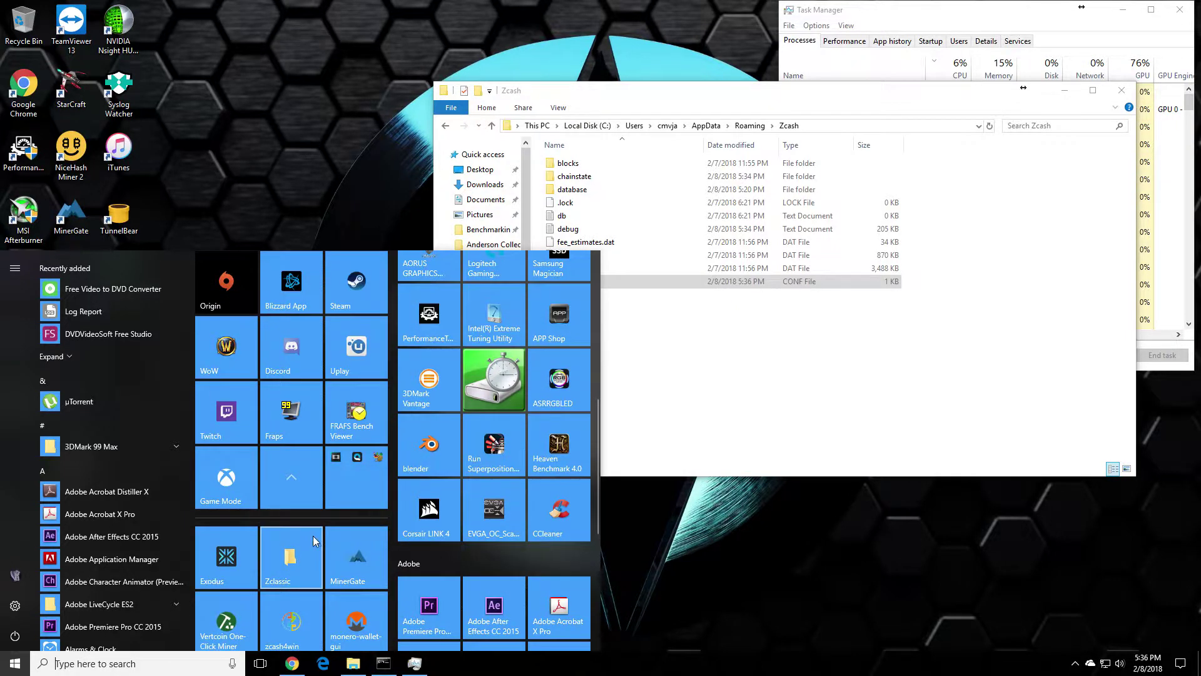
{"action": "left_click", "coordinate": [290, 452]}
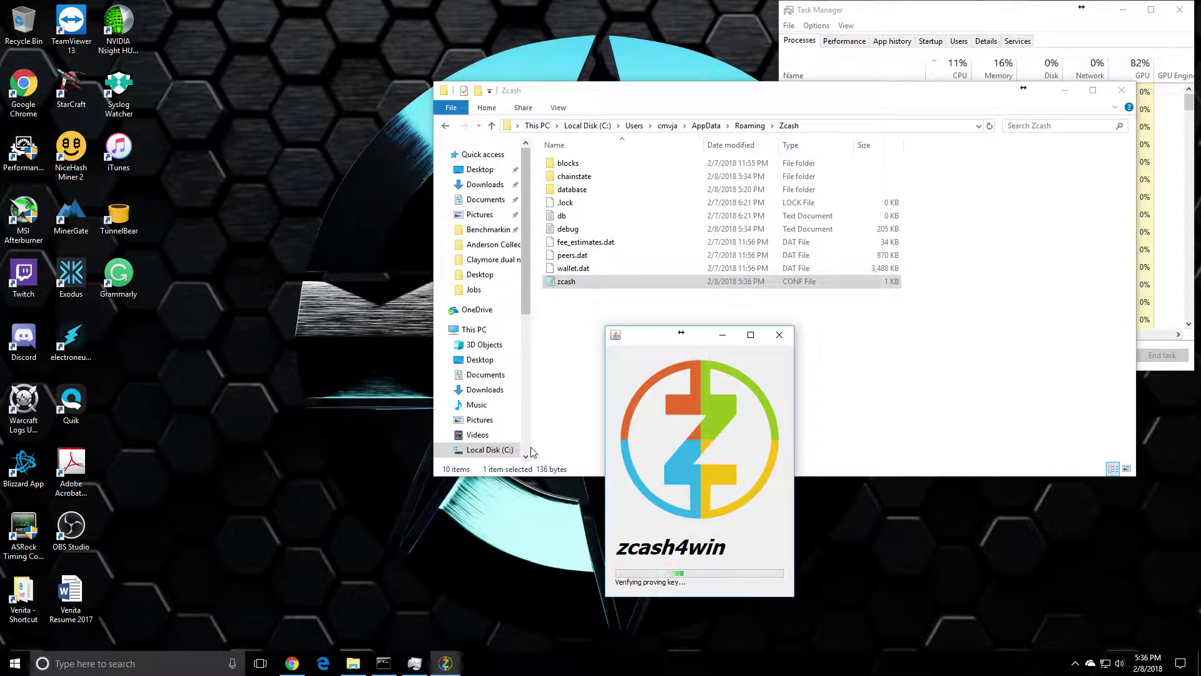
- Select wallet.dat, then select and clear all files in the Zcash folder
{"action": "left_click", "coordinate": [598, 275]}
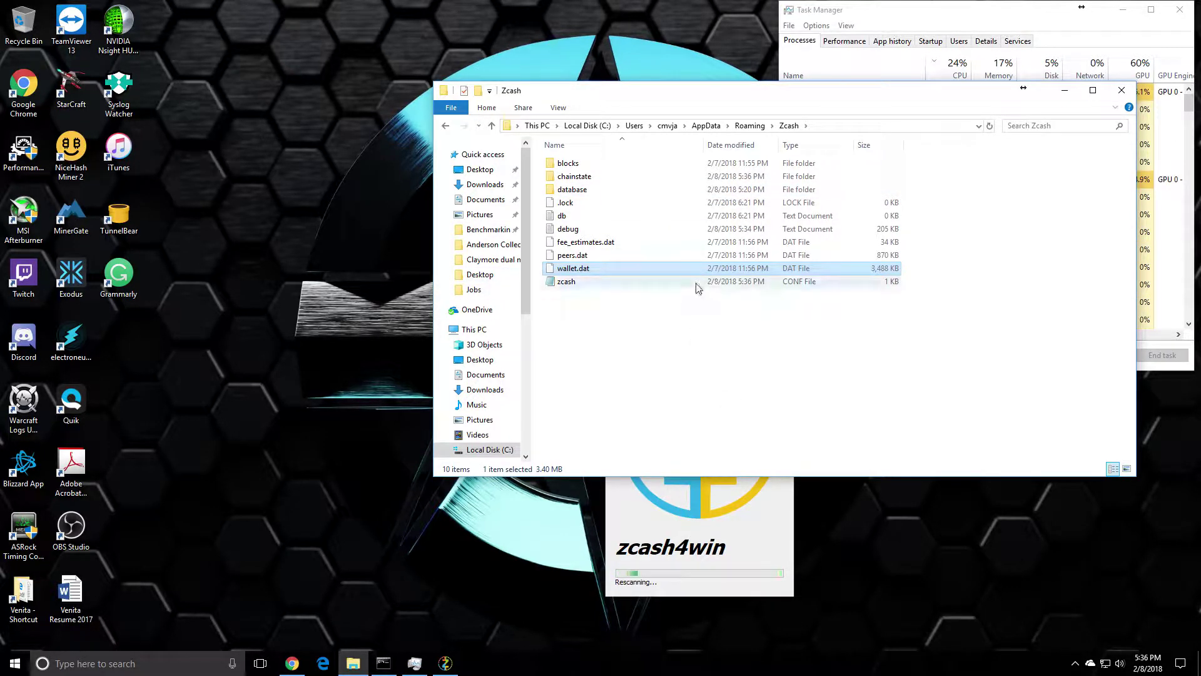
{"action": "left_click", "coordinate": [594, 269]}
{"action": "left_click", "coordinate": [647, 321]}
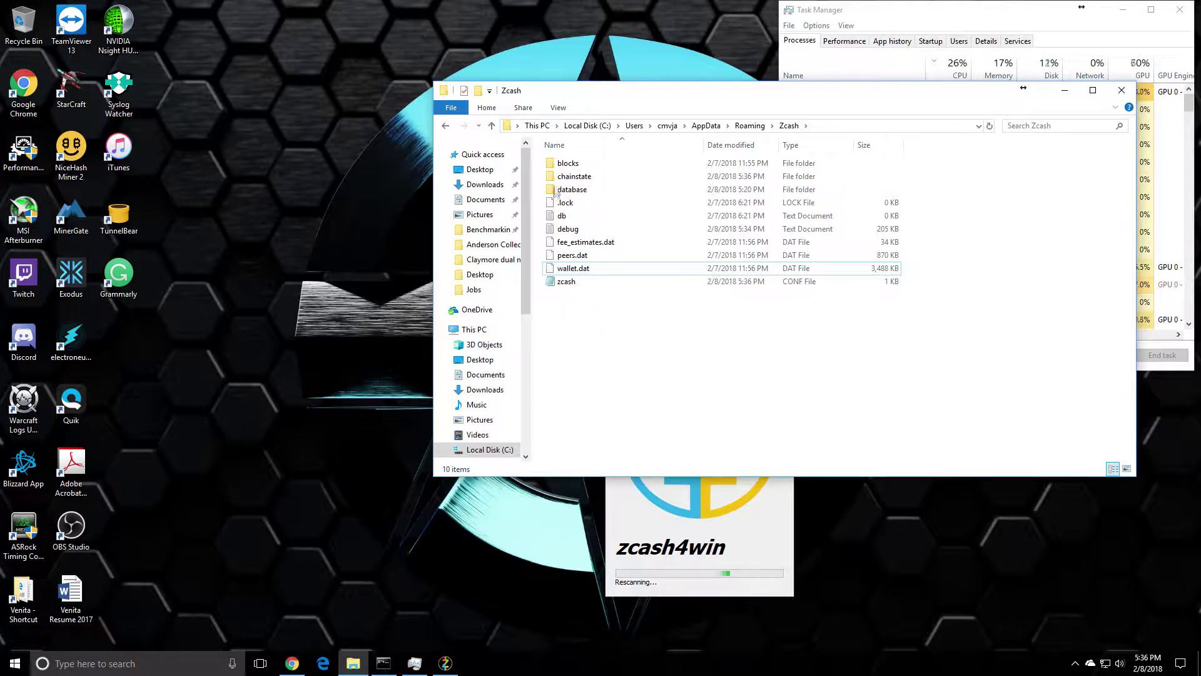
{"action": "key", "text": "ctrl+a"}
{"action": "left_click", "coordinate": [644, 370]}
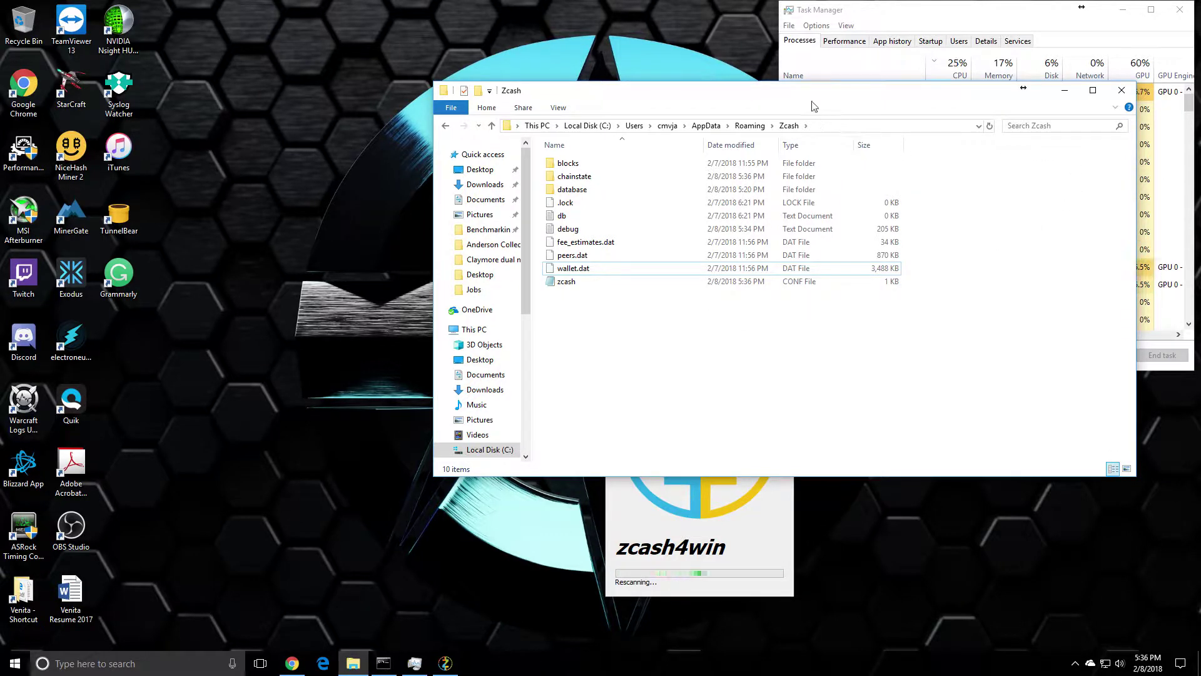
- Move the Zcash folder window to the upper left and nudge the zcash4win splash down
{"action": "left_click_drag", "start_coordinate": [816, 103], "coordinate": [402, 29]}
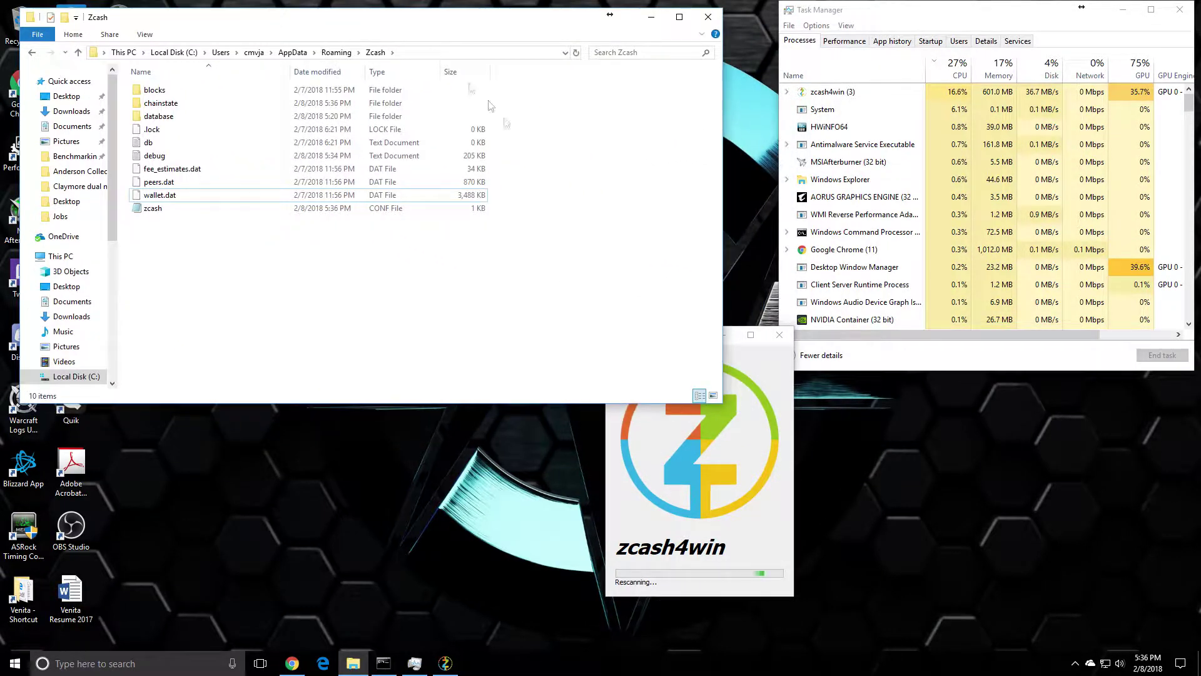
{"action": "left_click", "coordinate": [764, 374]}
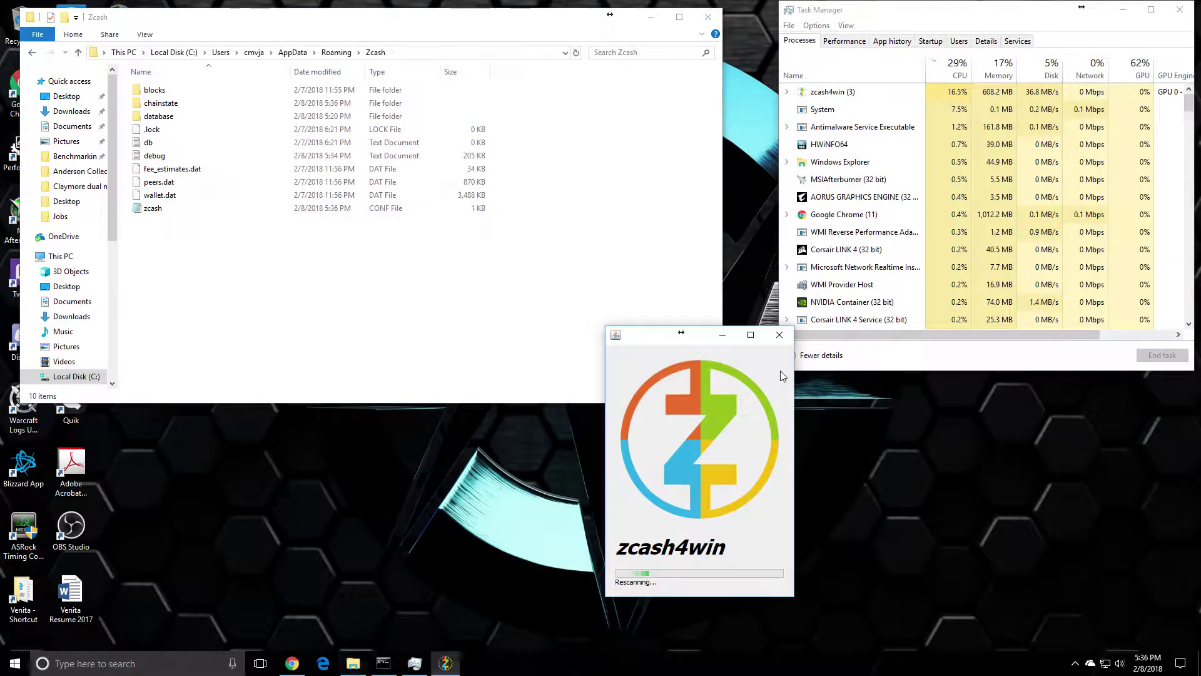
{"action": "left_click_drag", "start_coordinate": [657, 342], "coordinate": [644, 370]}
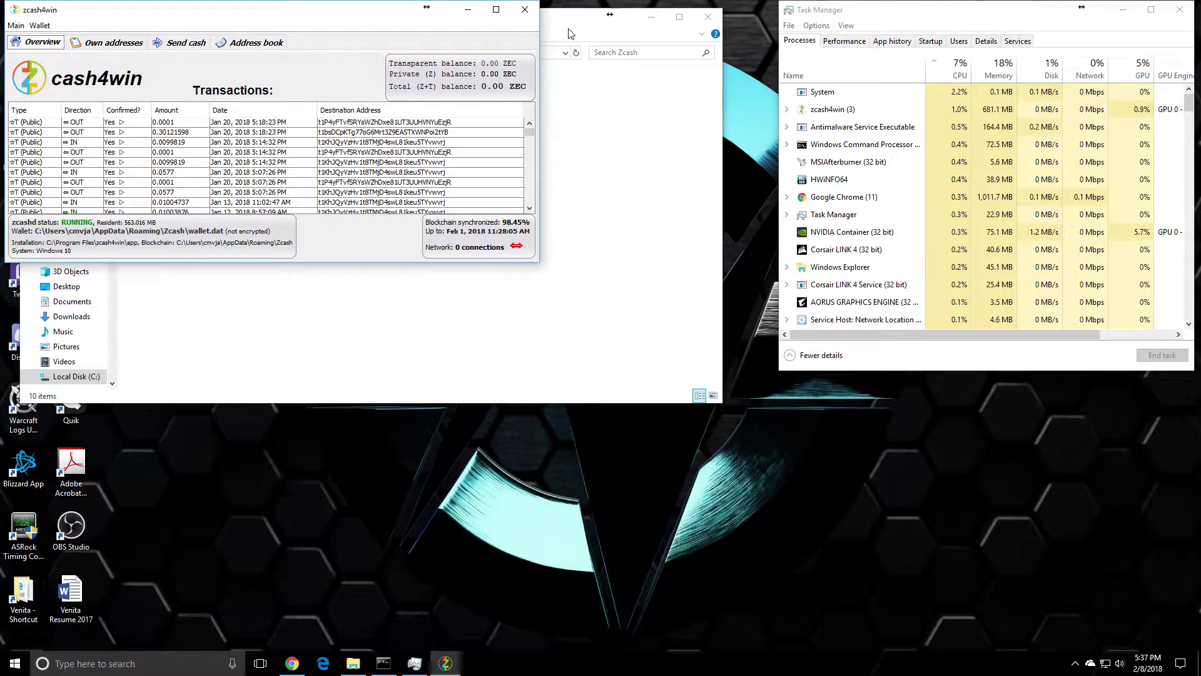
- Move the Zcash folder window below the running wallet, then bring Chrome forward
{"action": "left_click", "coordinate": [588, 97]}
{"action": "left_click_drag", "start_coordinate": [532, 23], "coordinate": [513, 276]}
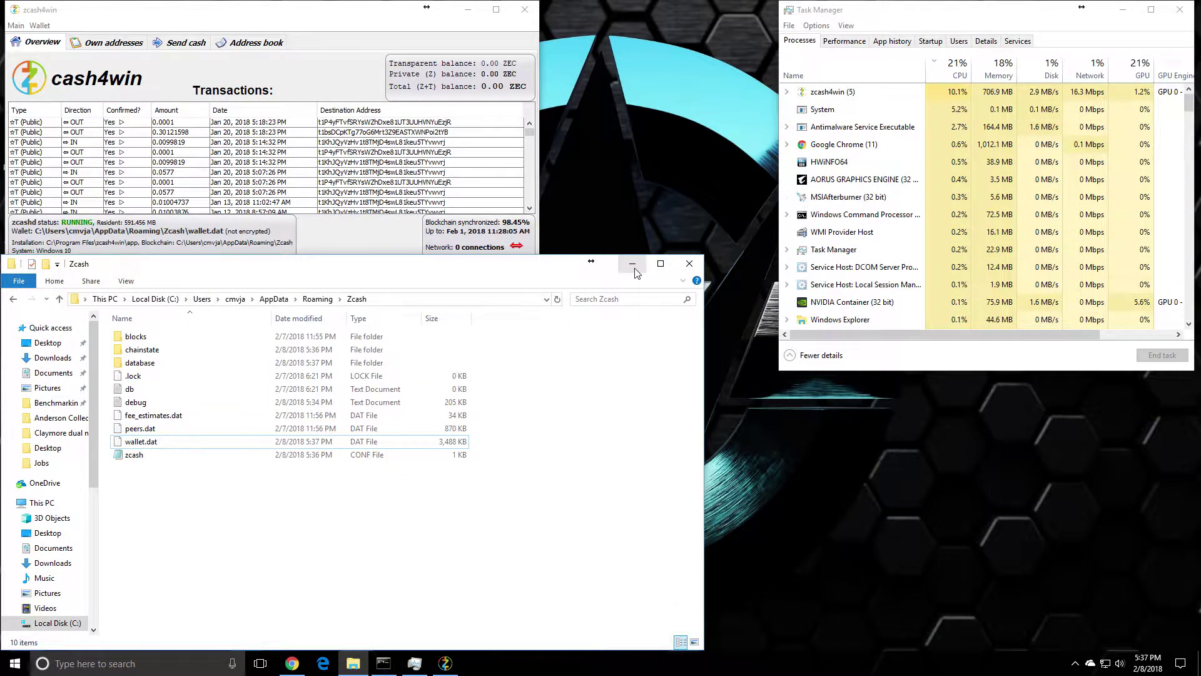
{"action": "left_click", "coordinate": [292, 663]}
{"action": "scroll", "coordinate": [833, 363], "scroll_direction": "up", "scroll_amount": 1}
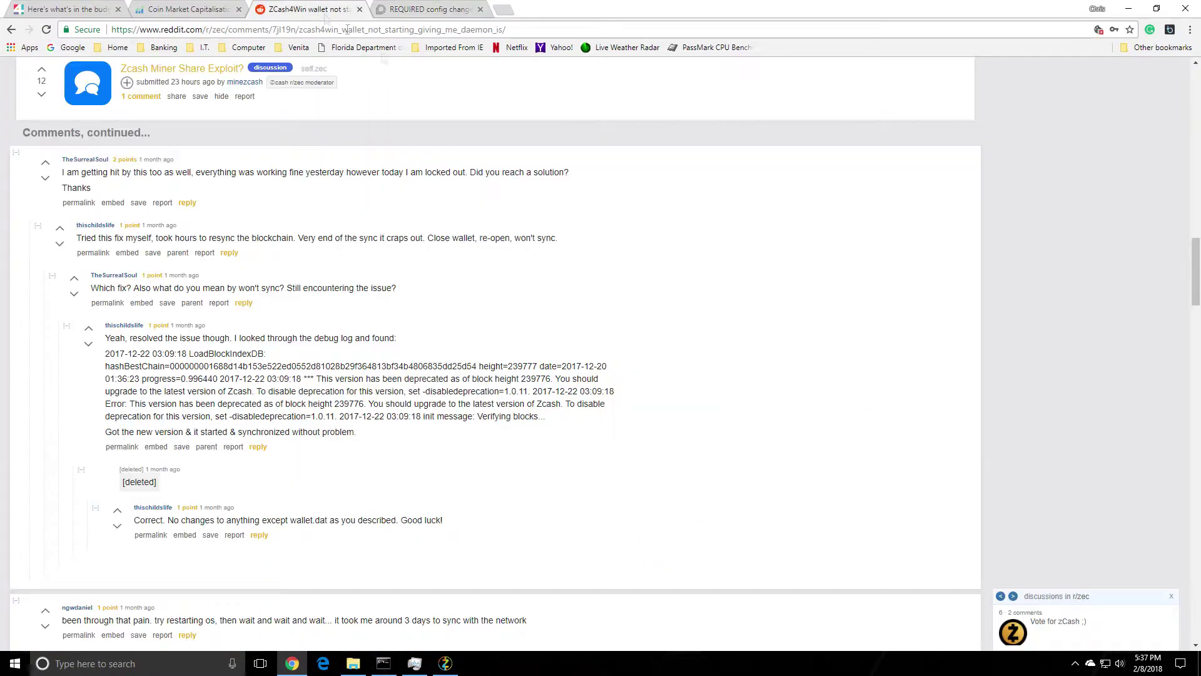
{"action": "key", "text": "ctrl+shift+Tab"}
{"action": "scroll", "coordinate": [813, 282], "scroll_direction": "up", "scroll_amount": 12}
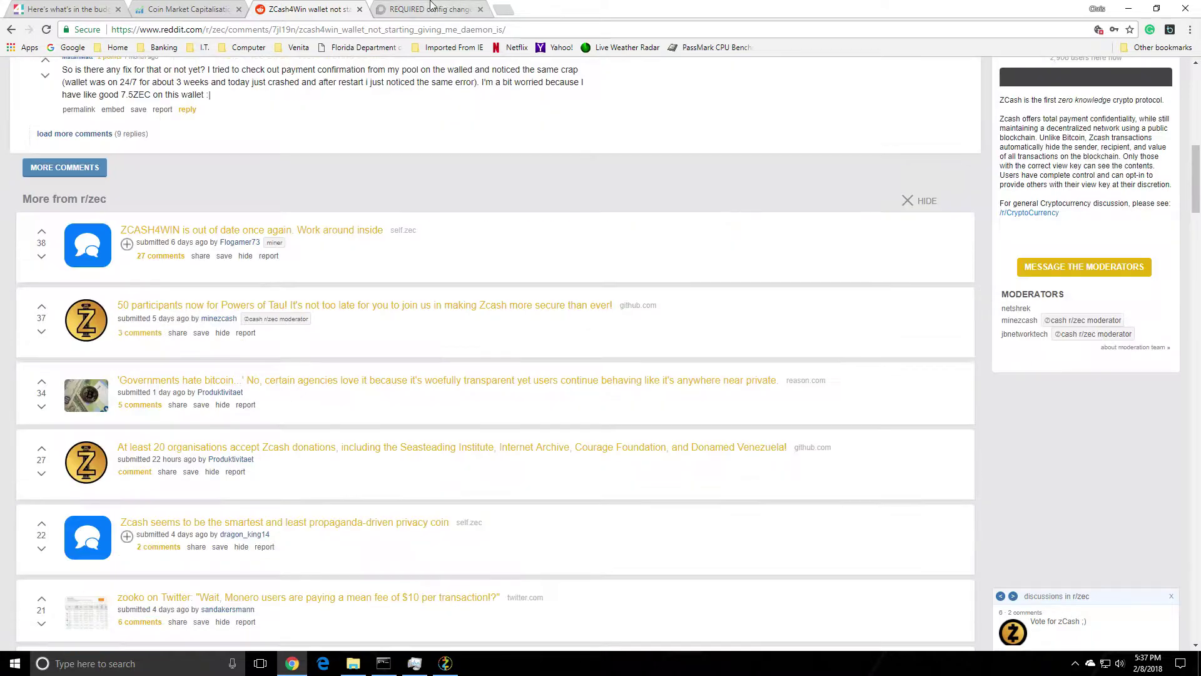
{"action": "left_click", "coordinate": [447, 7]}
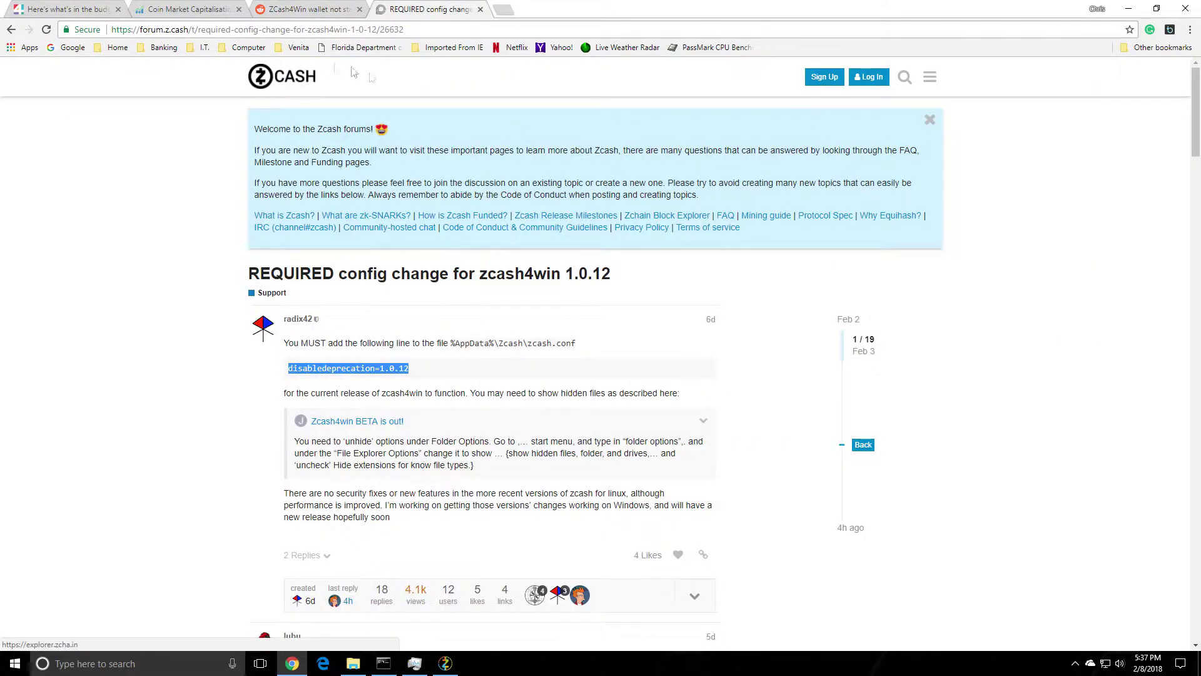
{"action": "left_click", "coordinate": [297, 83]}
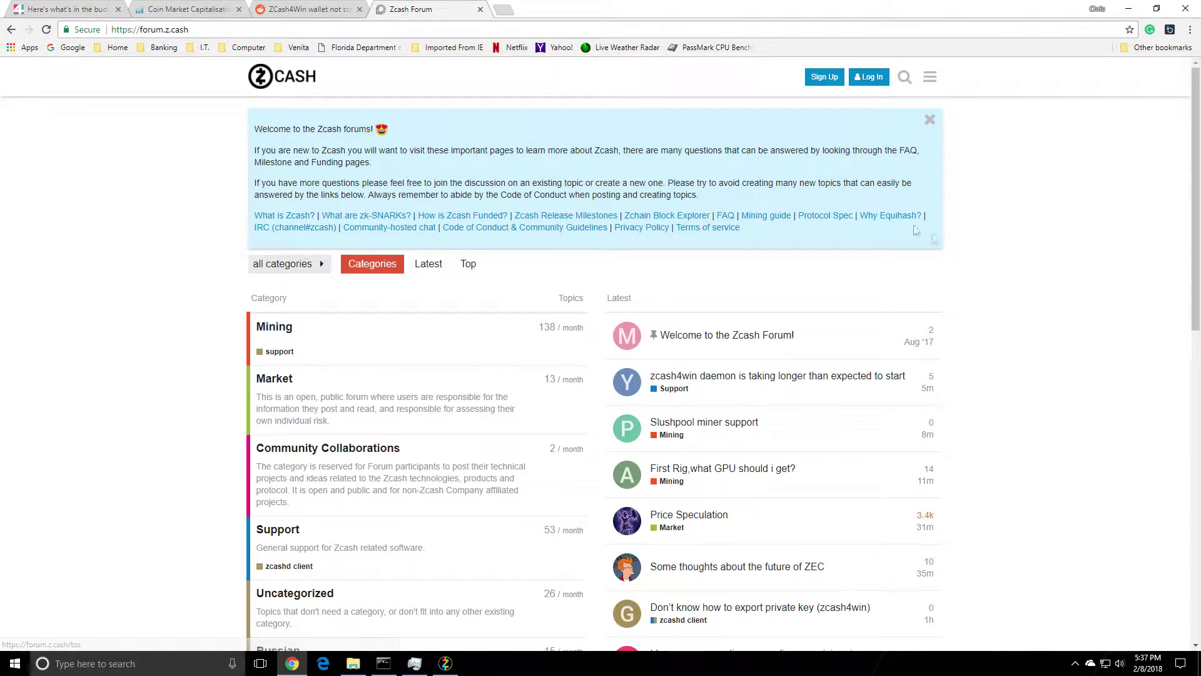
{"action": "left_click", "coordinate": [330, 7]}
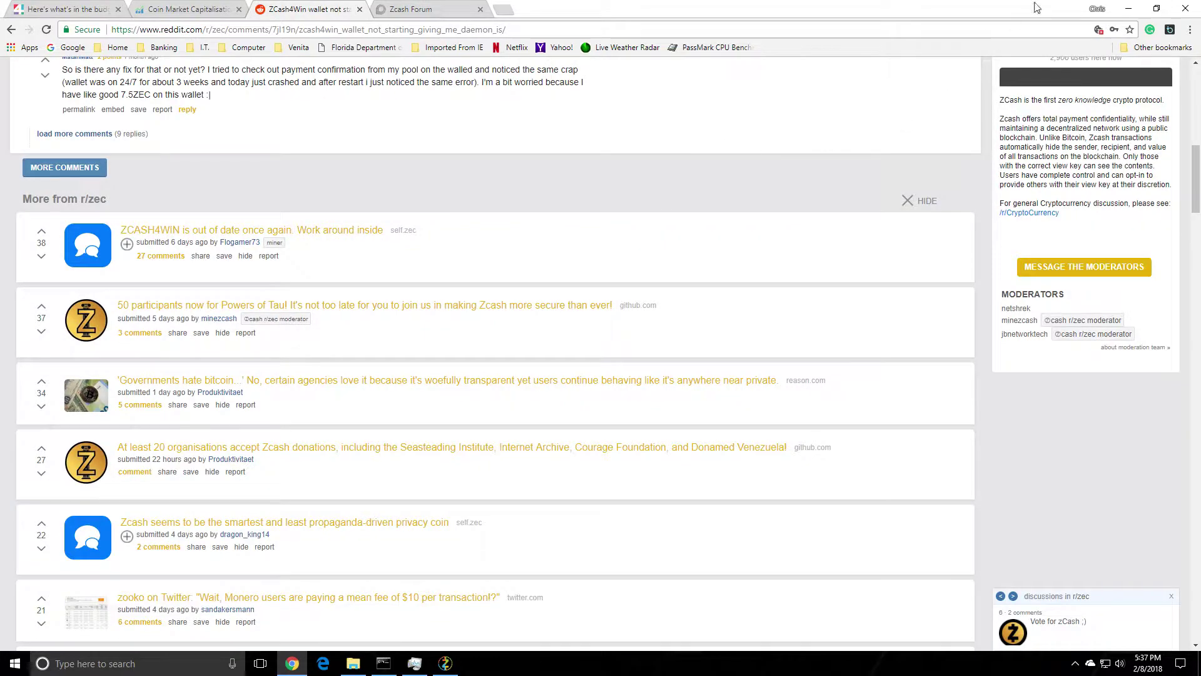
{"action": "left_click", "coordinate": [1128, 9]}
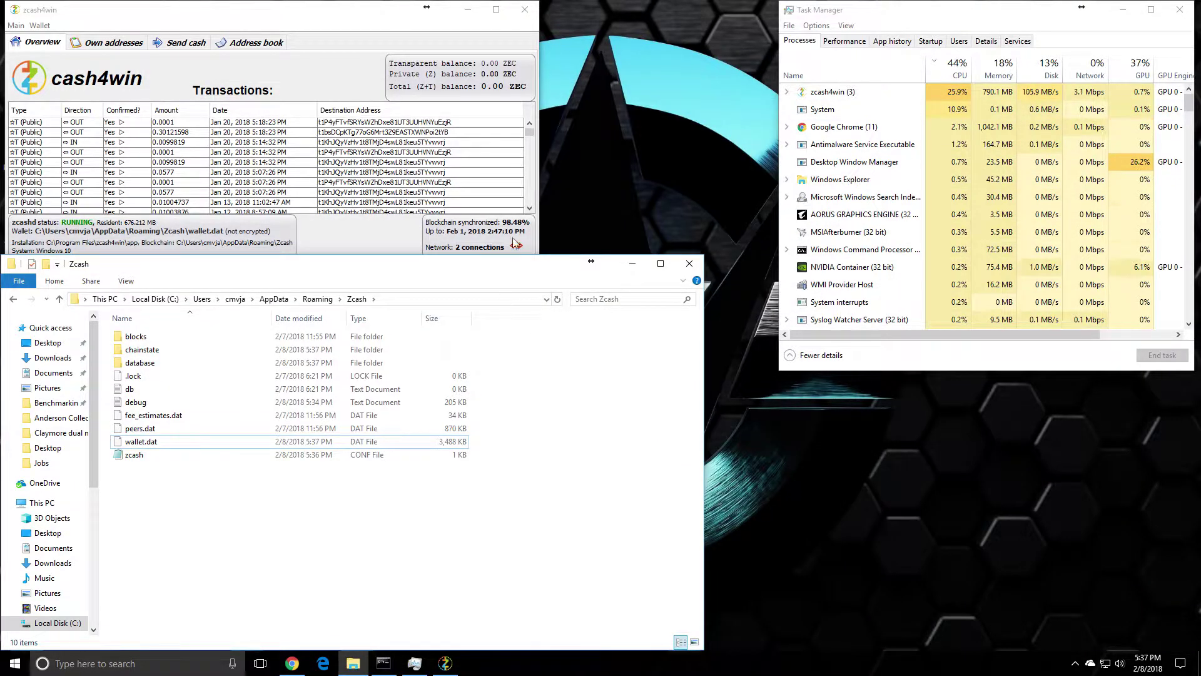
- Nudge the Zcash folder window slightly right while the wallet keeps syncing
{"action": "mouse_move", "coordinate": [500, 278]}
{"action": "left_mouse_down"}
{"action": "mouse_move", "coordinate": [650, 341]}
{"action": "mouse_move", "coordinate": [646, 279]}
{"action": "mouse_move", "coordinate": [555, 266]}
{"action": "mouse_move", "coordinate": [500, 279]}
{"action": "left_mouse_up"}
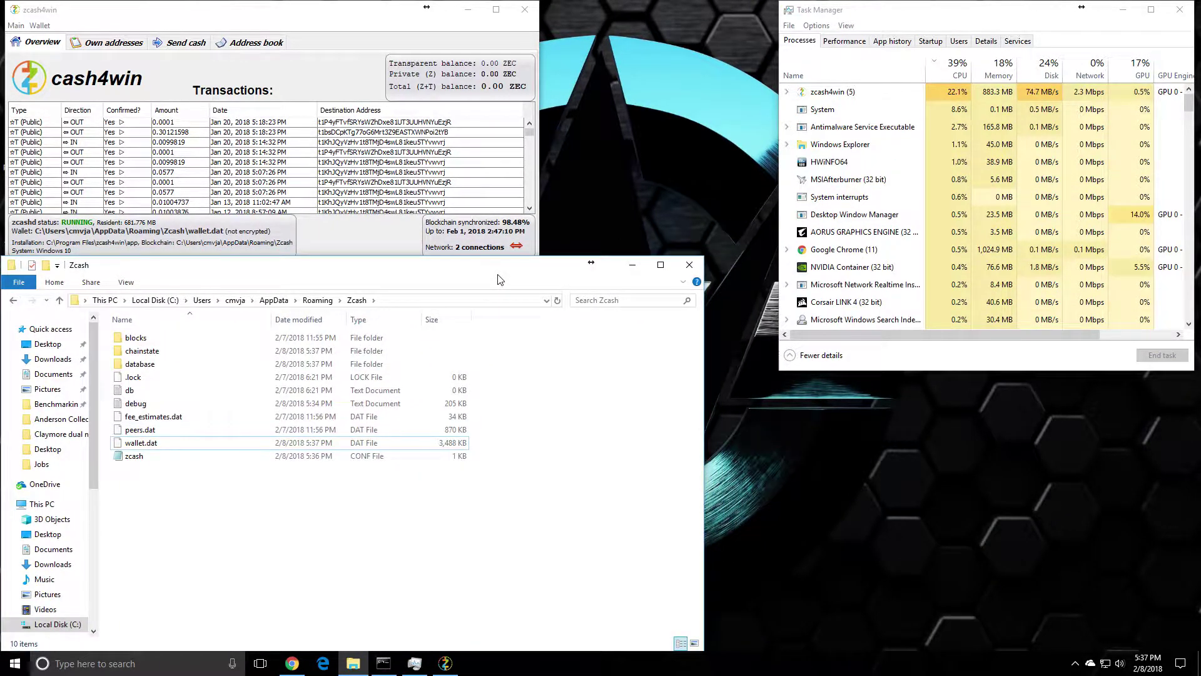